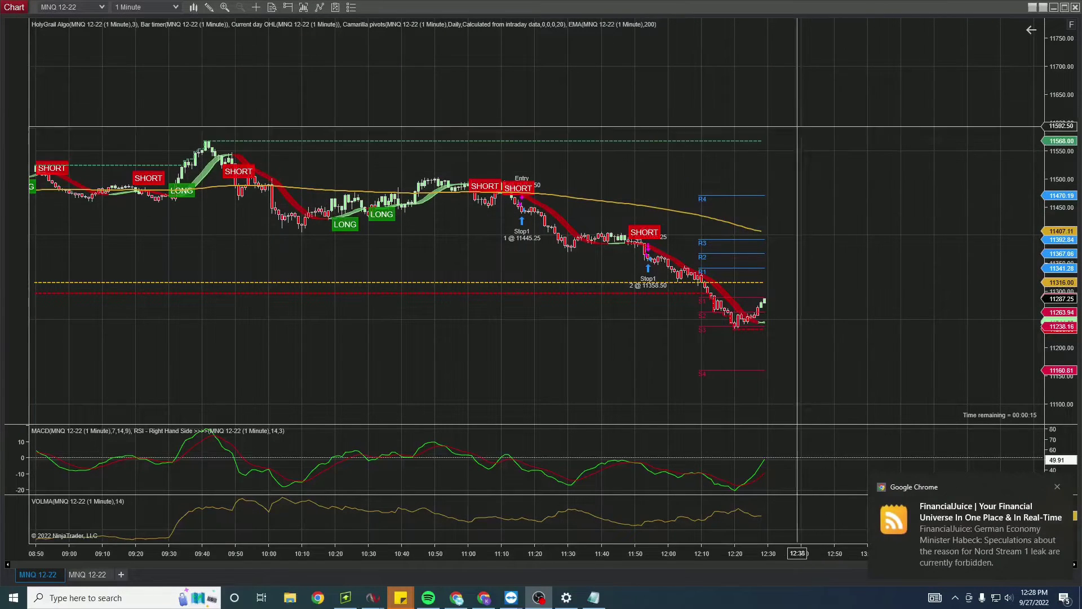
- Dismiss the Chrome news notification covering the MNQ 12-22 one-minute chart
left_click(1057, 490)
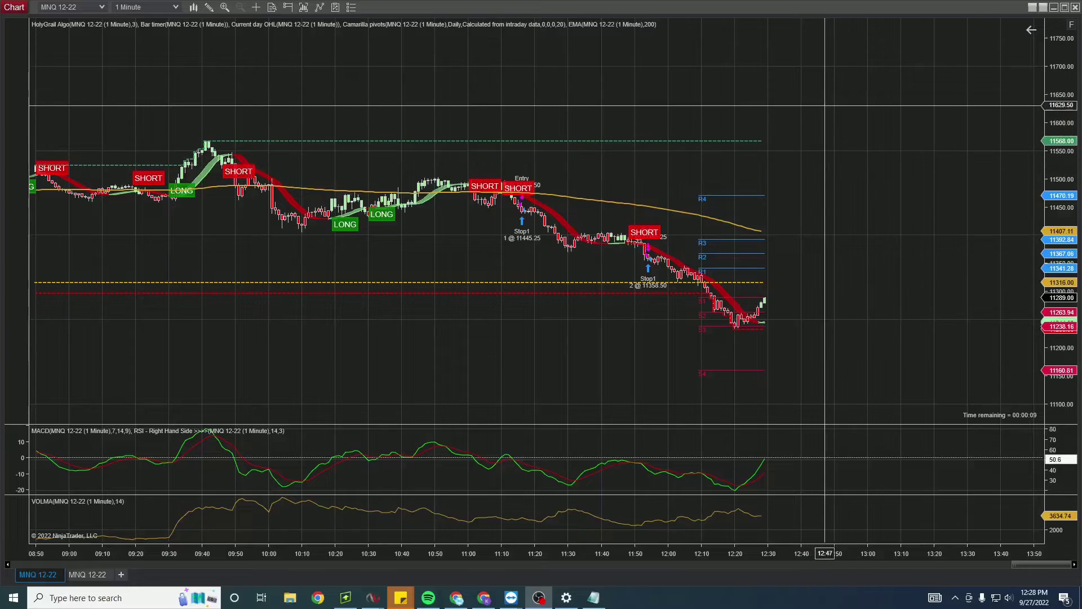
- From the chart menu, open Alerts and create an alert named Alert with rearm type Never
right_click(846, 108)
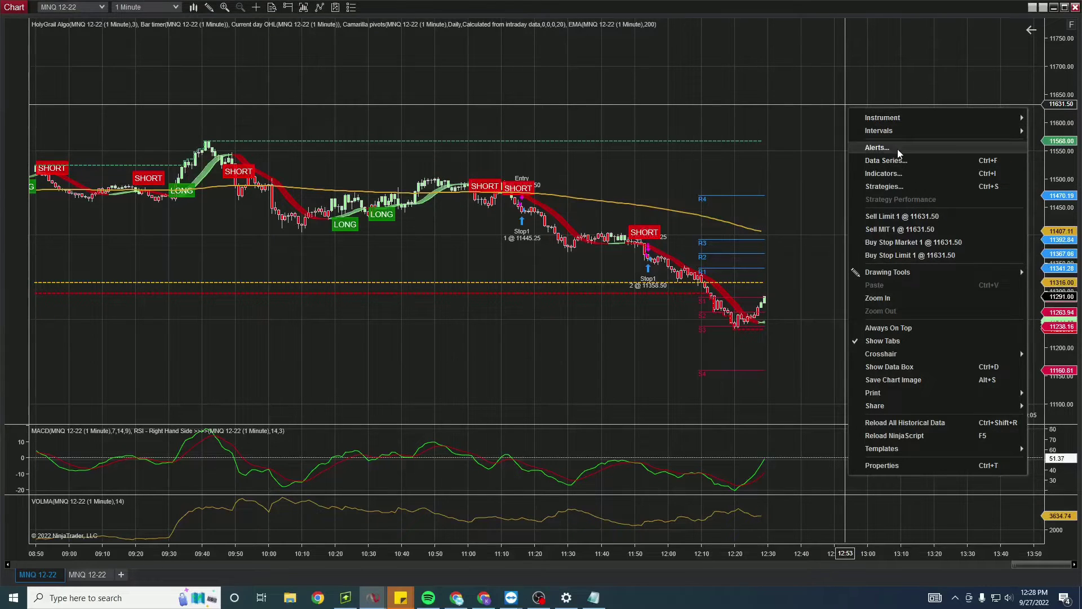
left_click(880, 150)
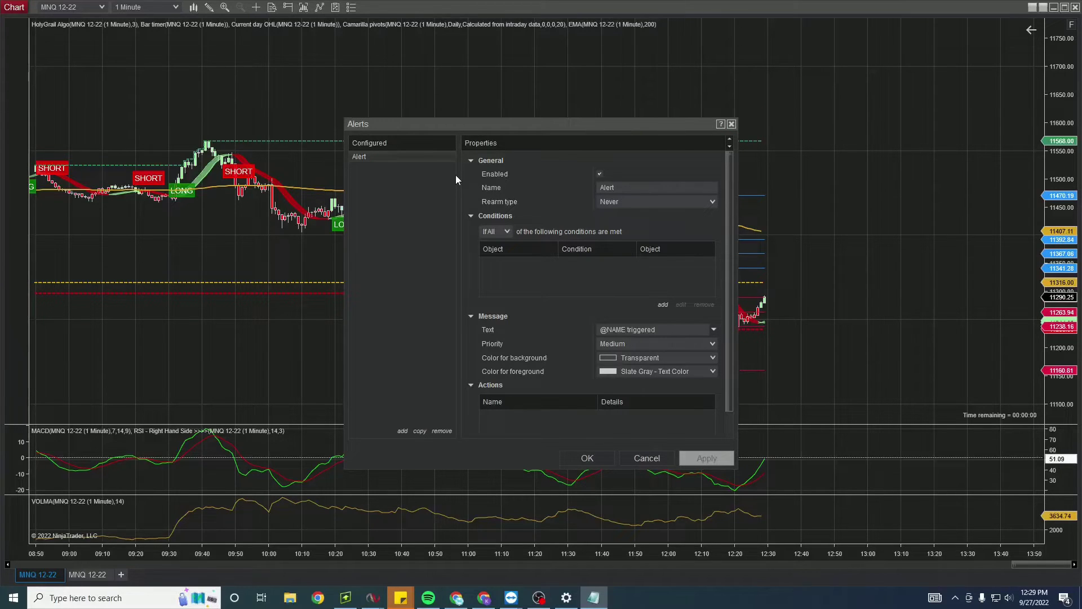
left_click(585, 184)
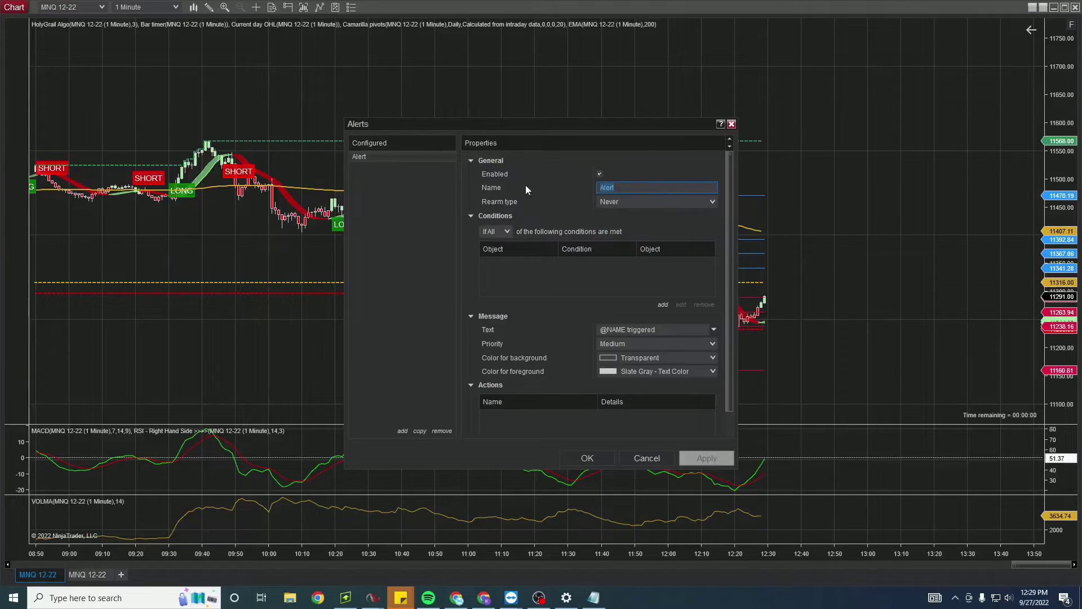
left_click(559, 191)
left_click(558, 187)
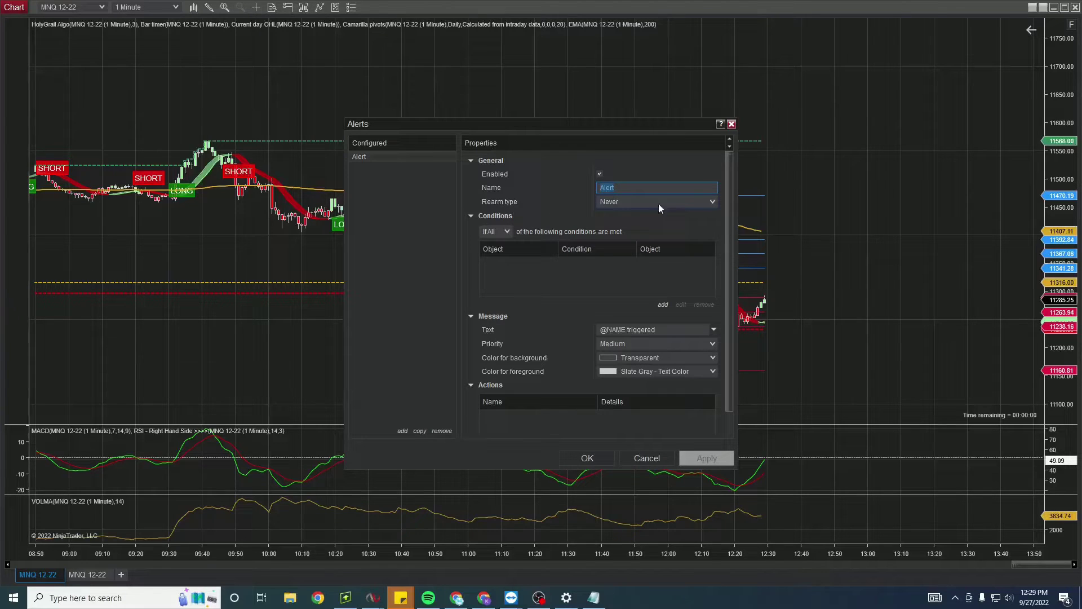
left_click(704, 204)
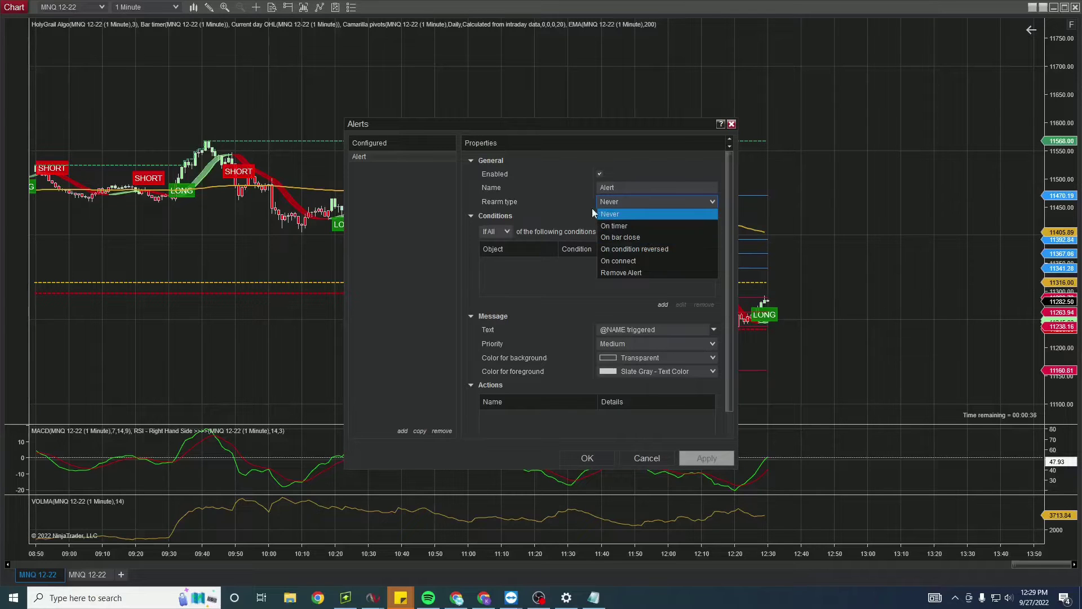
left_click(556, 185)
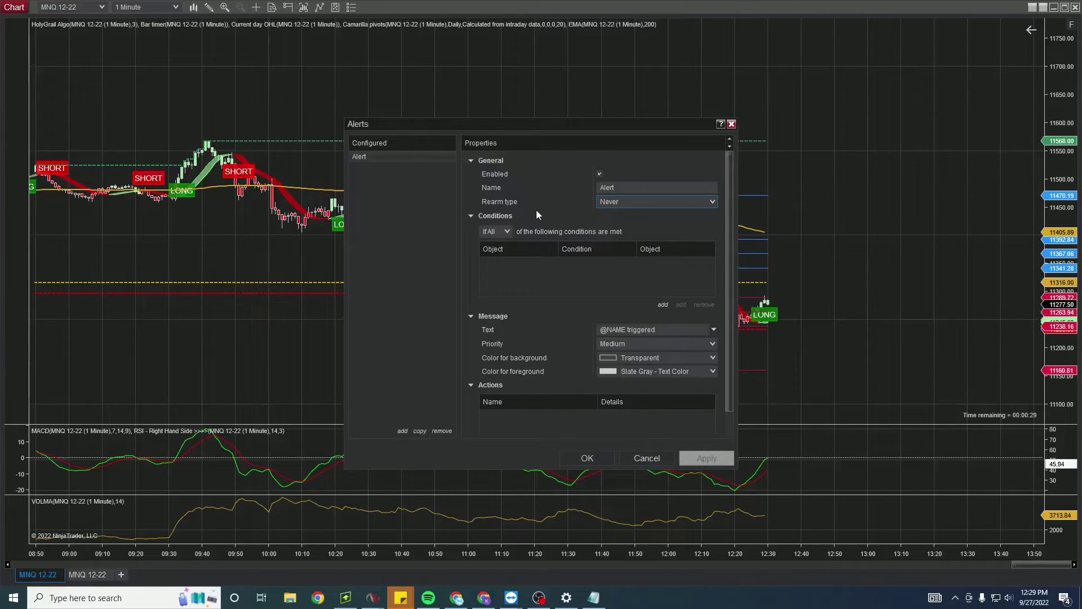
- Set matching to If Any and add a condition: HolyGrail Algo LONG plot not equal to 0
left_click(507, 230)
left_click(499, 245)
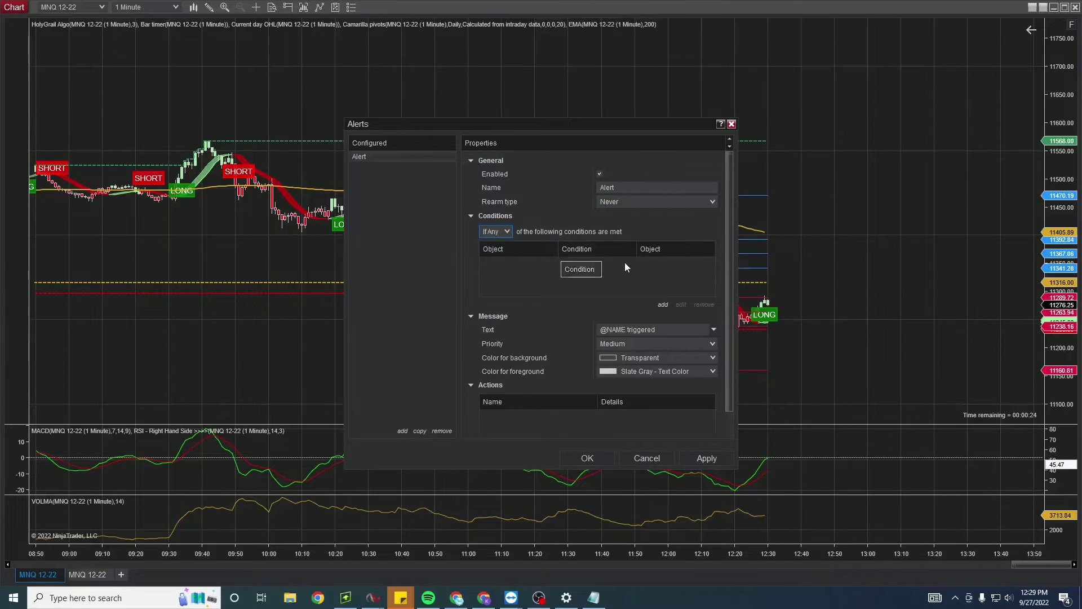
left_click(662, 305)
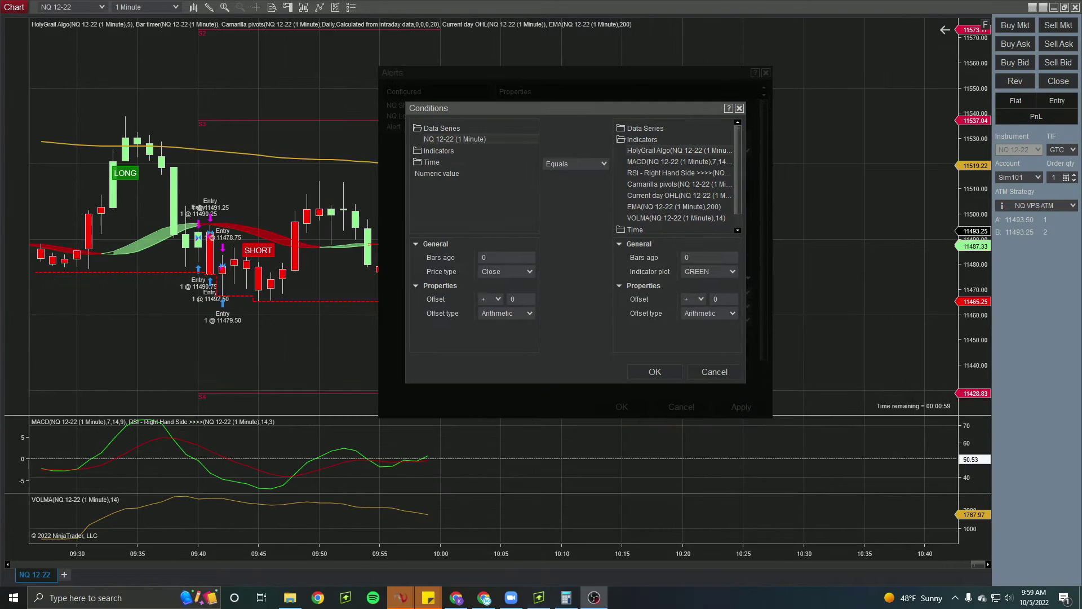
left_click(441, 174)
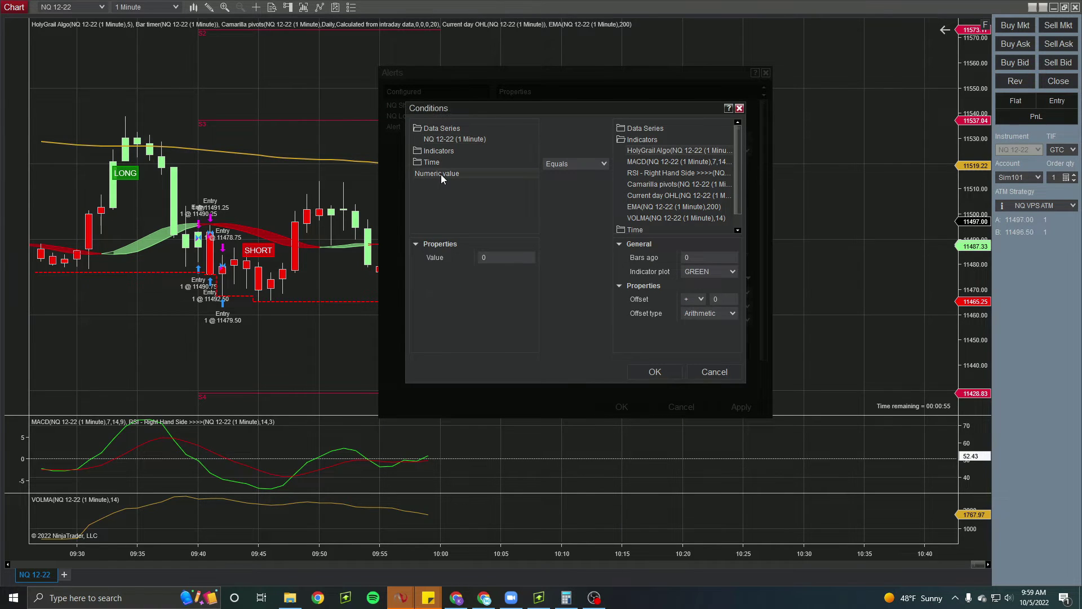
left_click(504, 262)
left_click(604, 165)
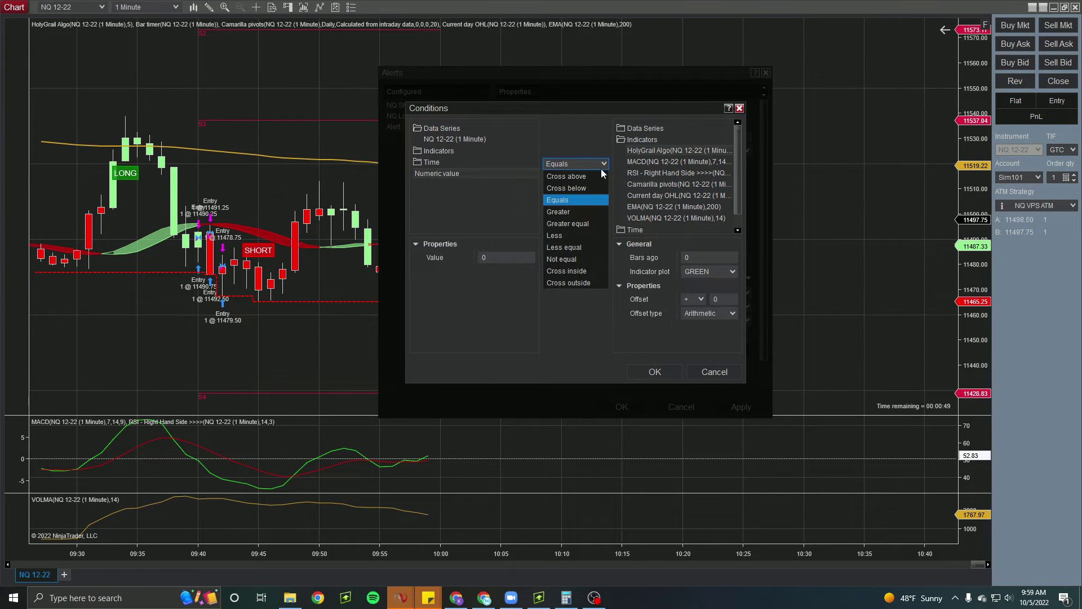
left_click(573, 261)
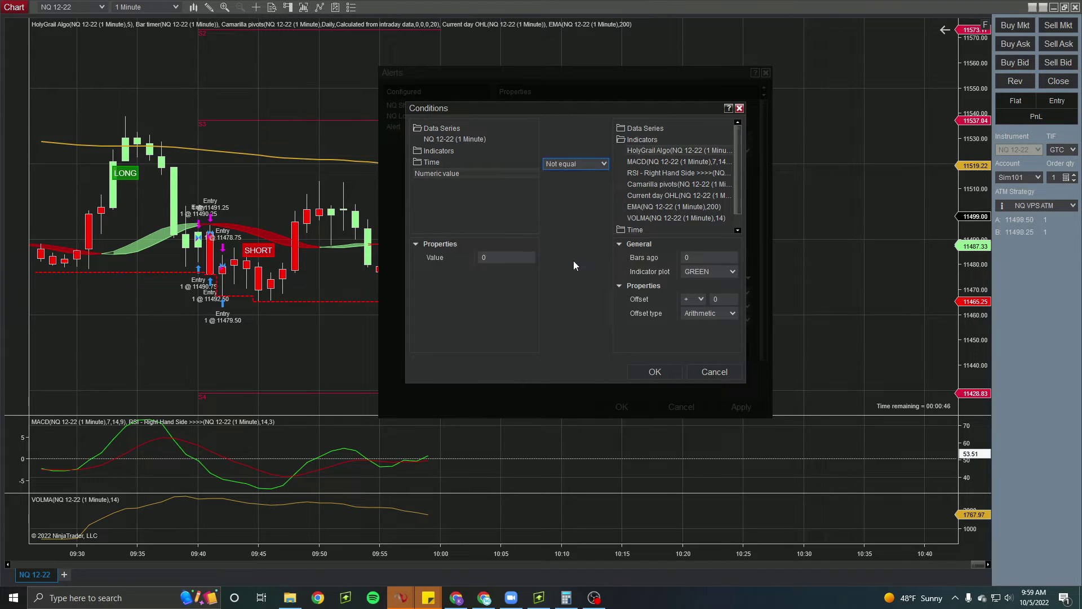
left_click(650, 150)
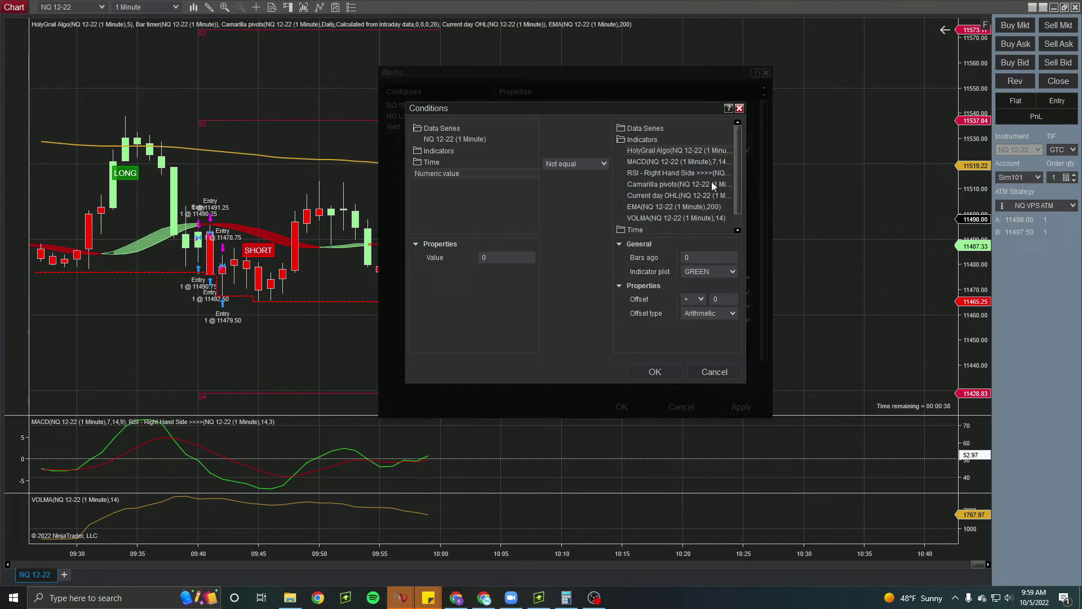
left_click(730, 273)
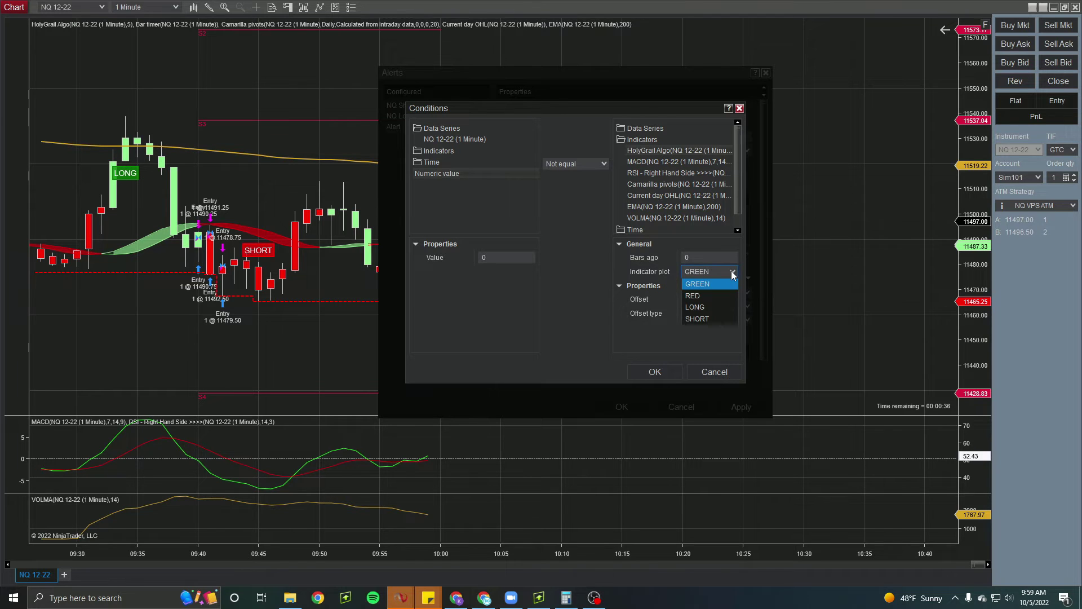
left_click(709, 307)
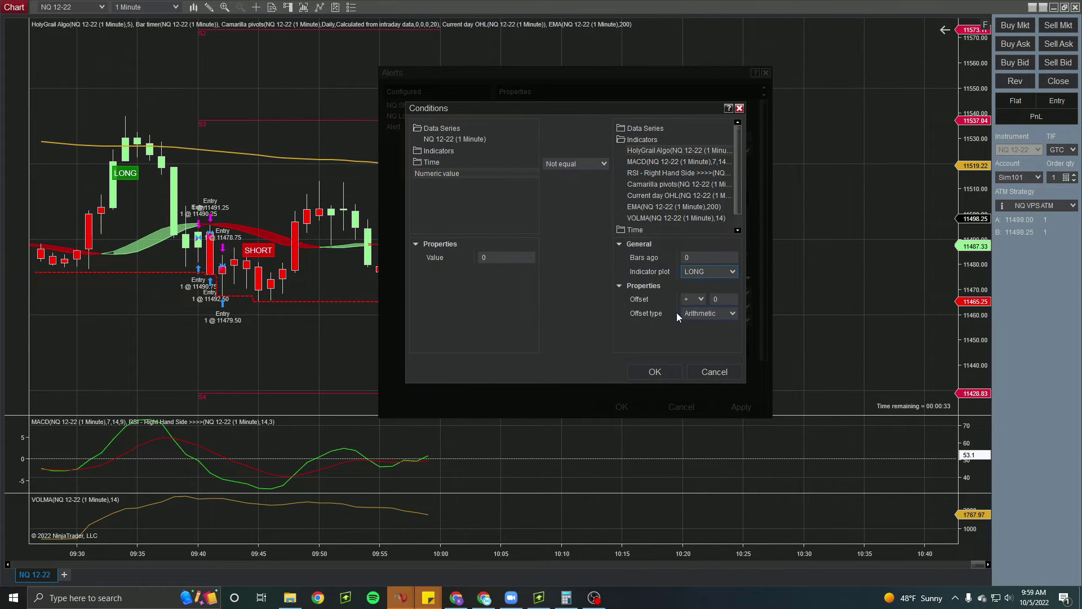
left_click(649, 375)
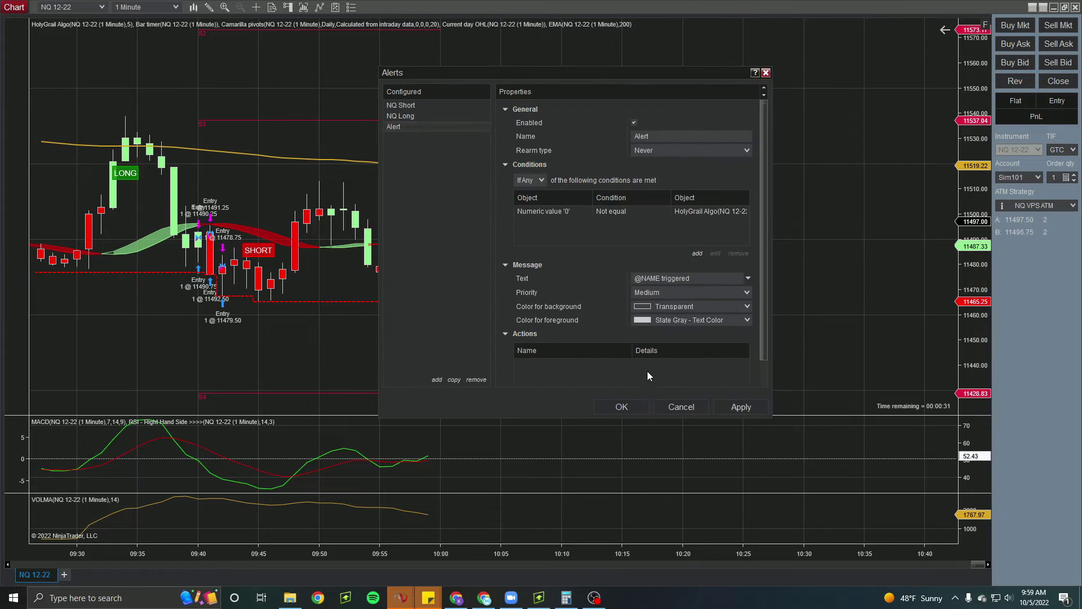
- Add a second condition: HolyGrail Algo SHORT plot not equal to 0
left_click(696, 255)
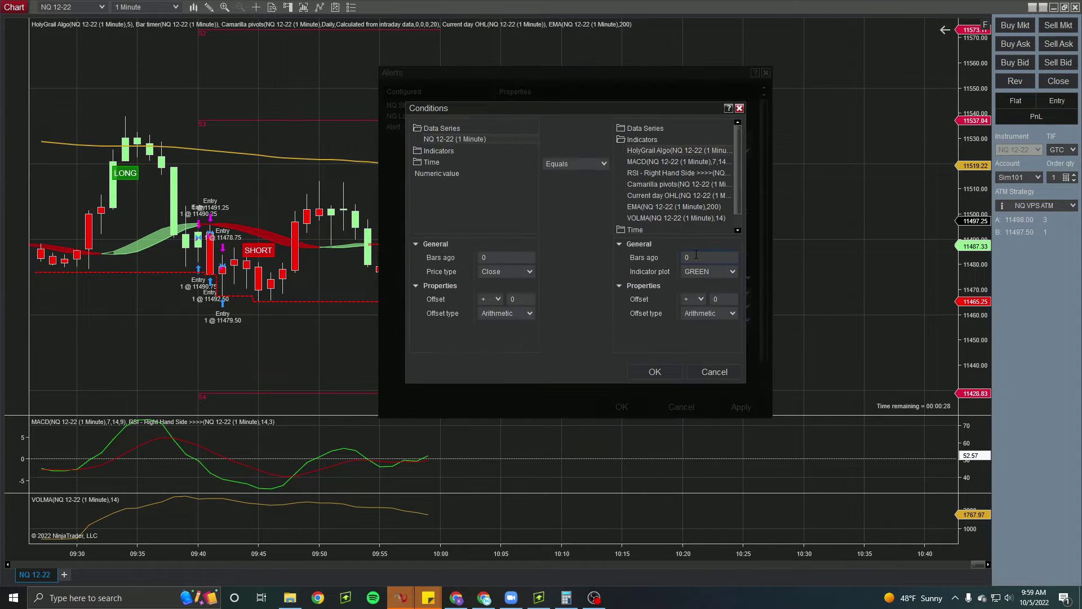
left_click(431, 175)
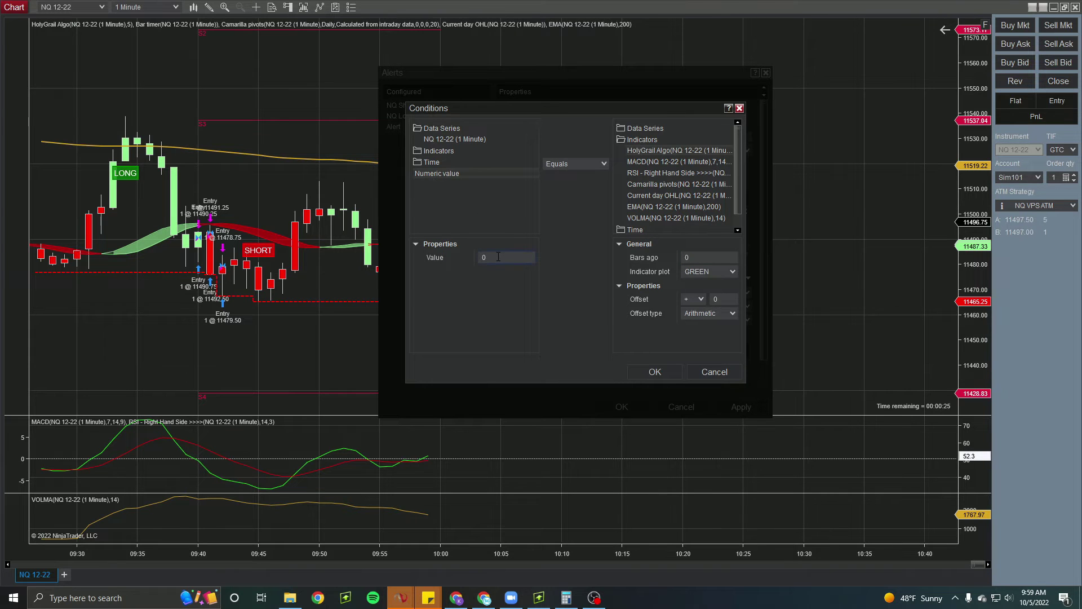
left_click(601, 165)
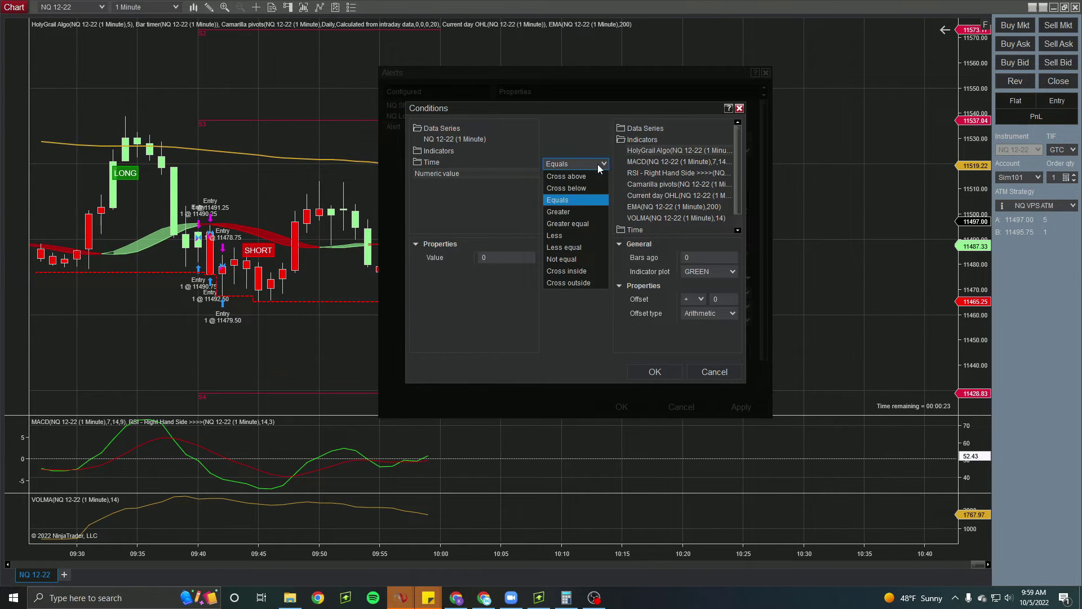
left_click(573, 262)
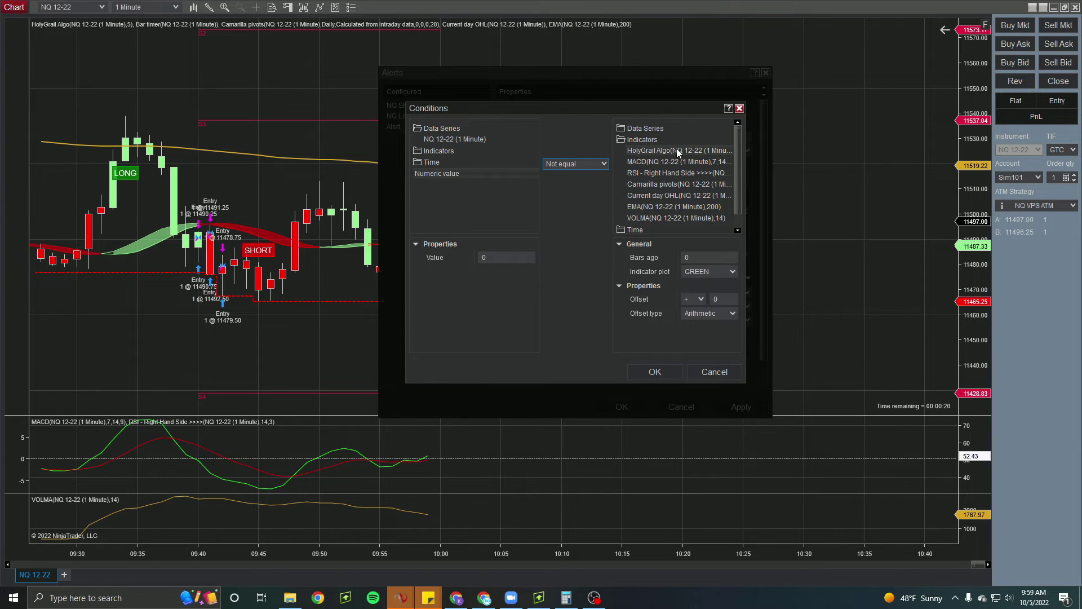
left_click(729, 271)
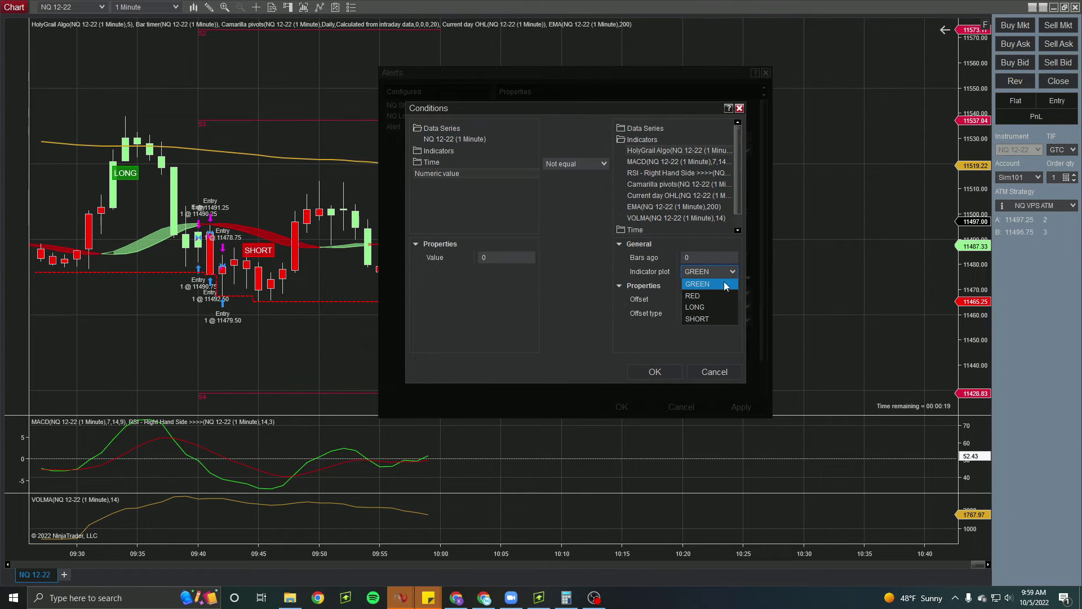
left_click(700, 321)
left_click(645, 373)
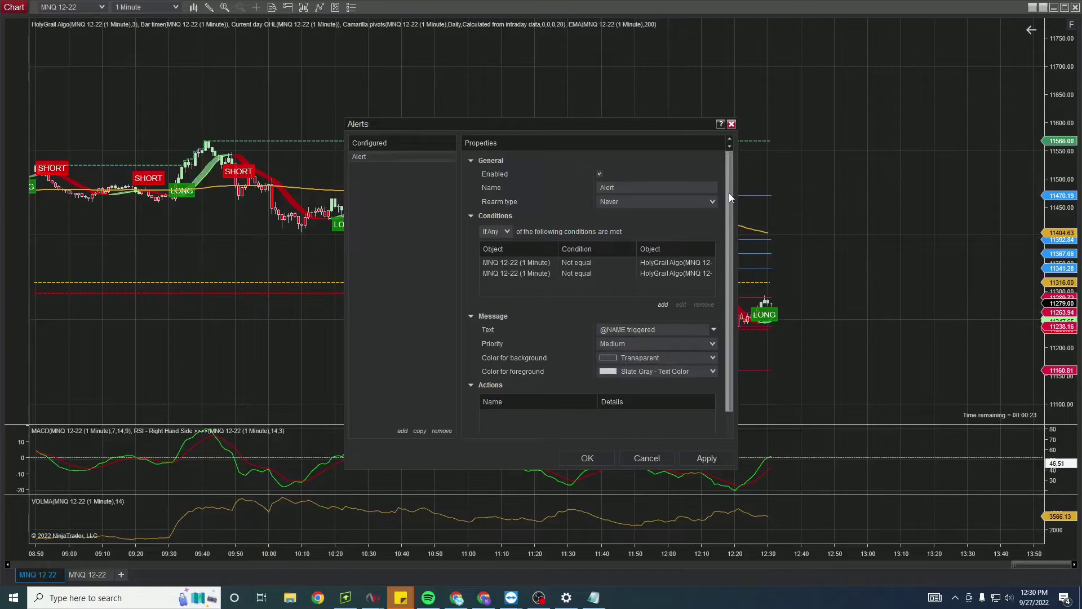
left_click_drag(730, 194, 729, 225)
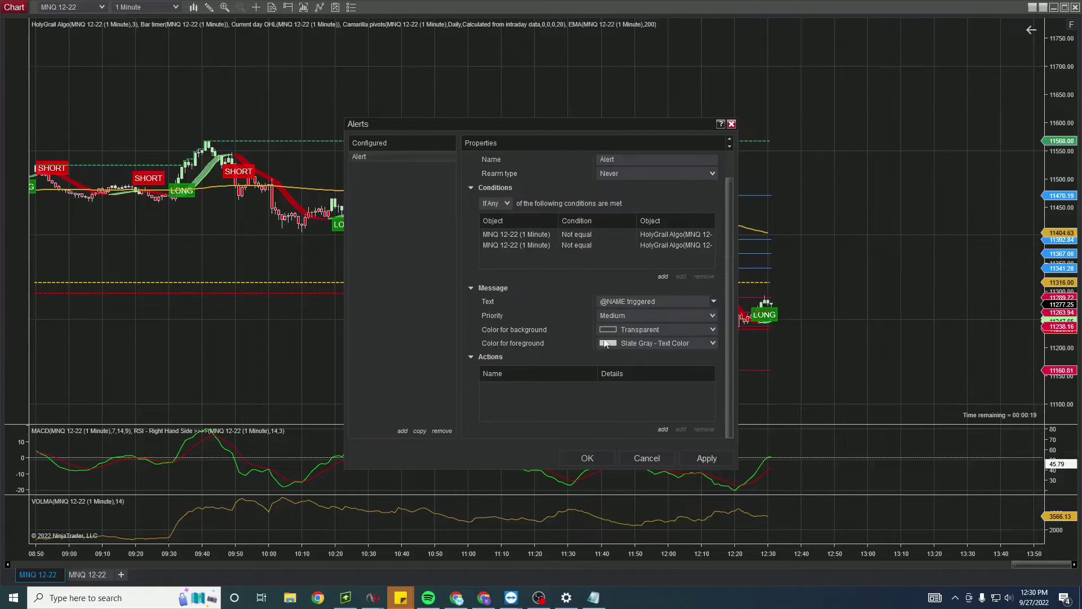
- Set the Priority dropdown under the alert's Message to High
left_click(665, 301)
left_click(713, 316)
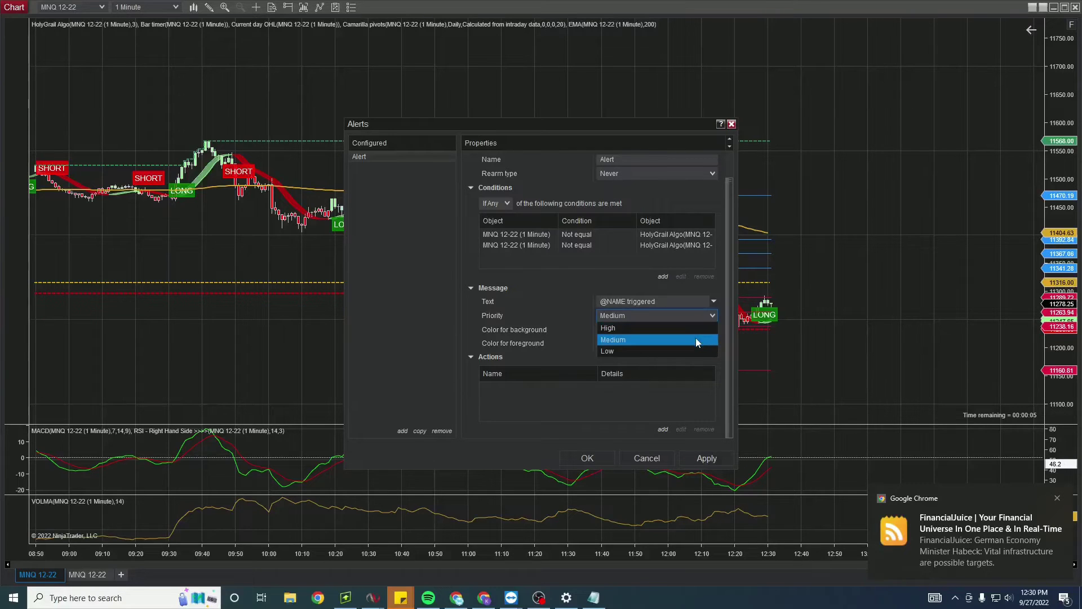
left_click(697, 338)
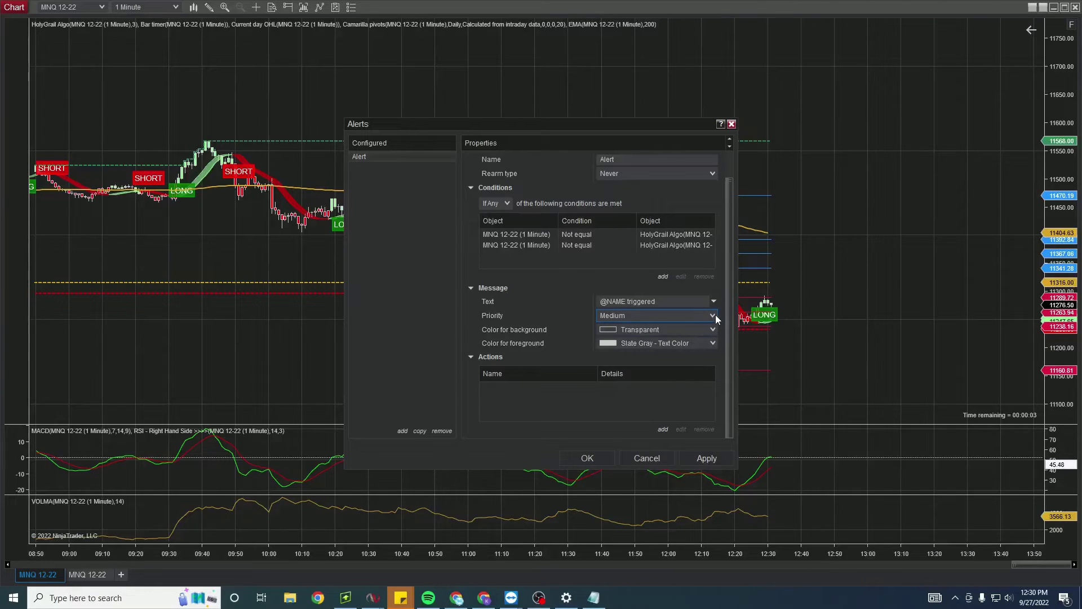
left_click(712, 315)
left_click(656, 328)
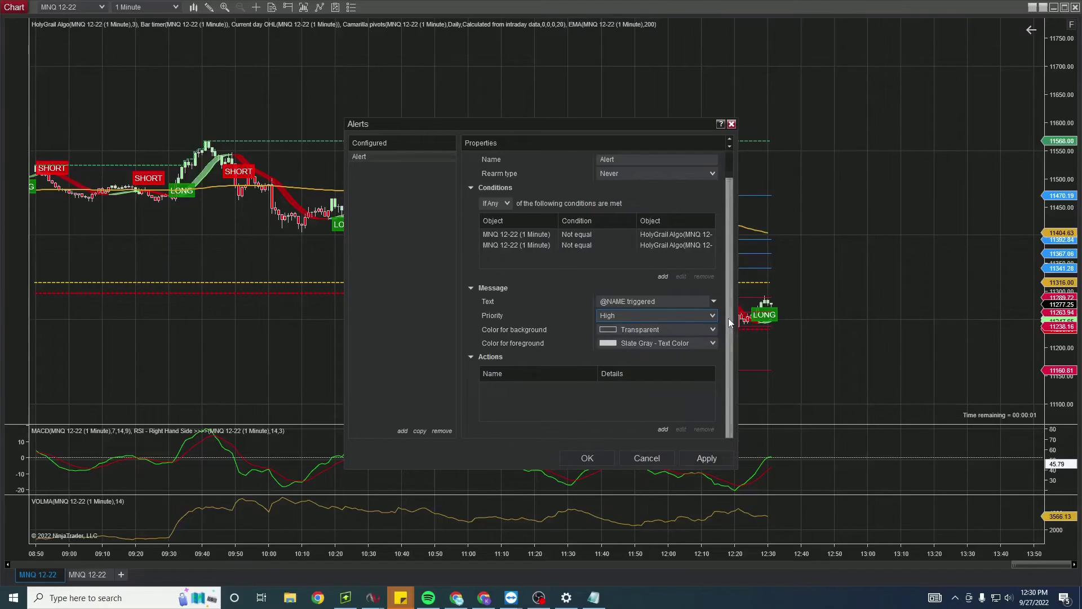
- Add Play a sound and Show a pop up dialog actions, then apply and confirm with OK
left_click(662, 430)
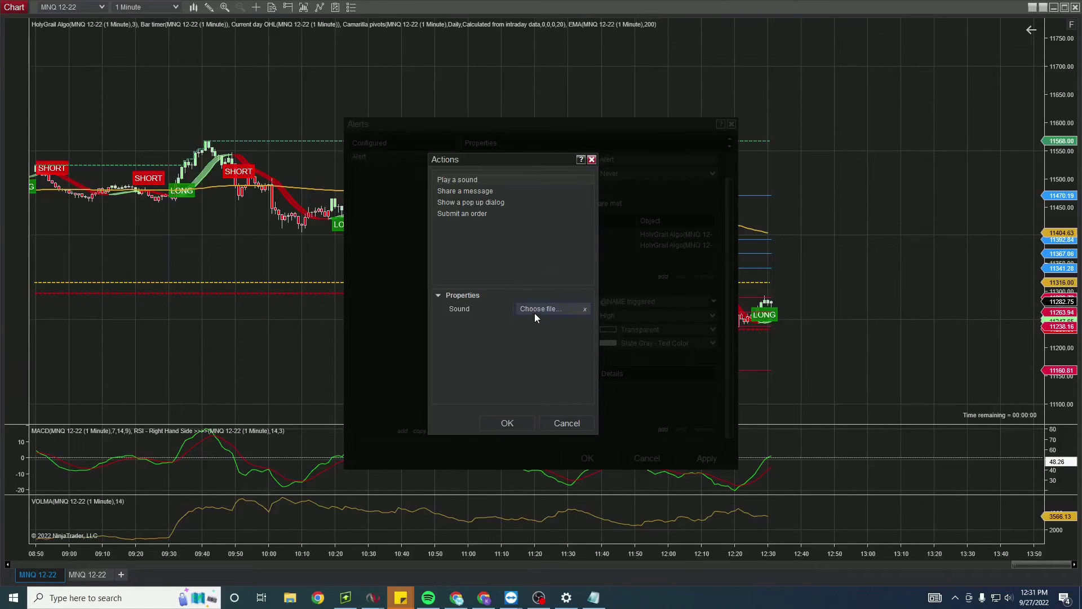
left_click(494, 422)
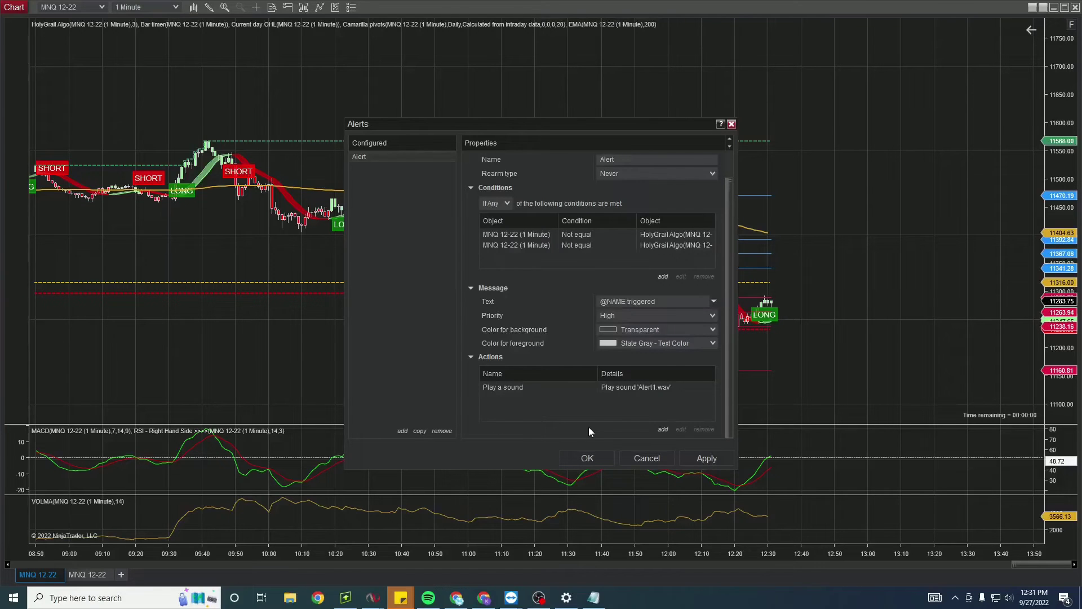
left_click(664, 430)
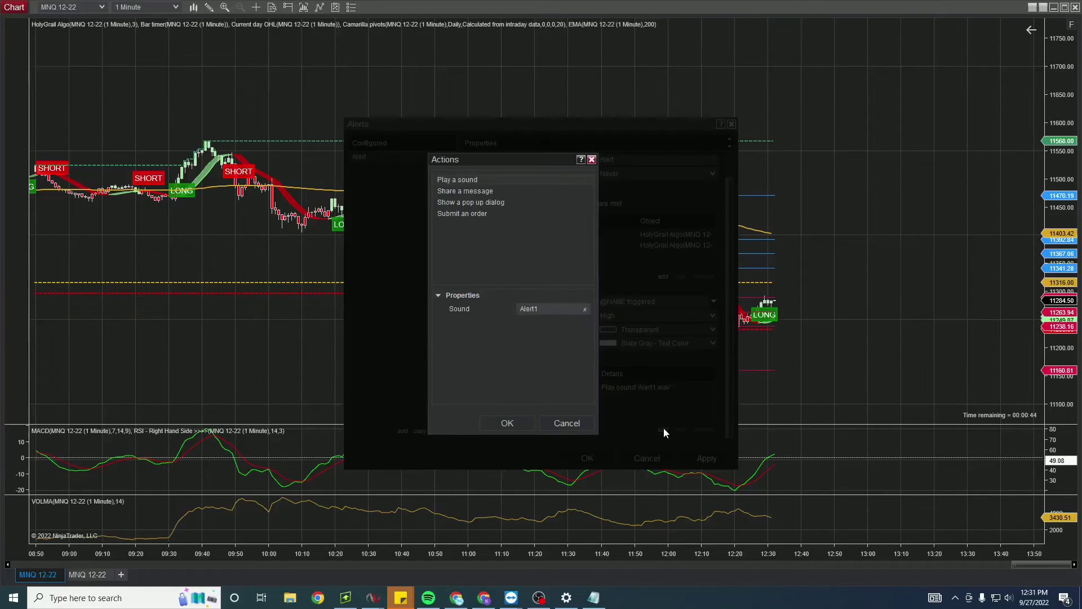
left_click(484, 203)
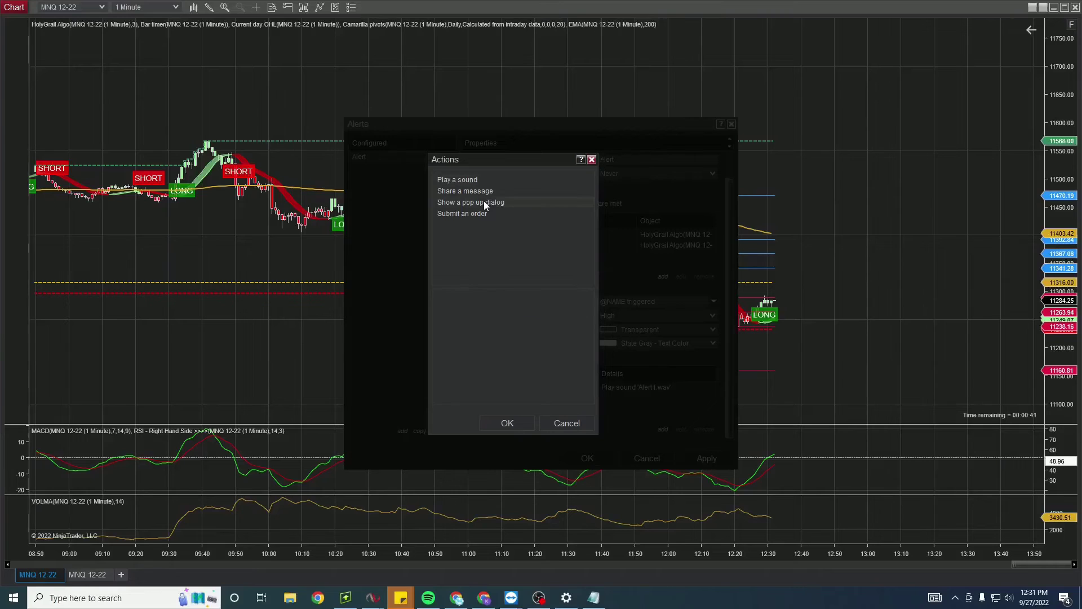
left_click(506, 424)
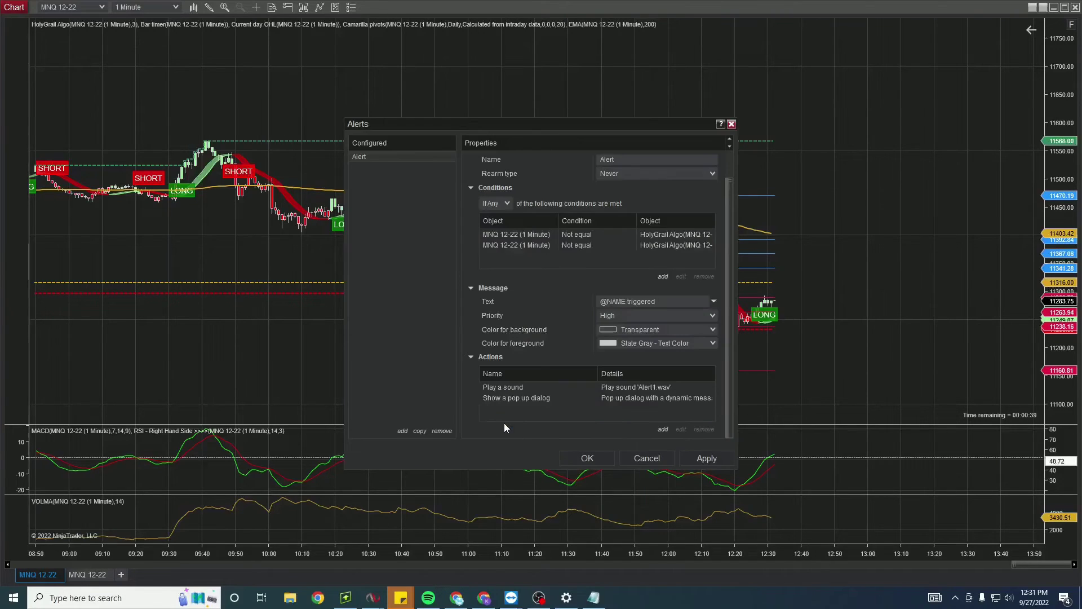
left_click(714, 458)
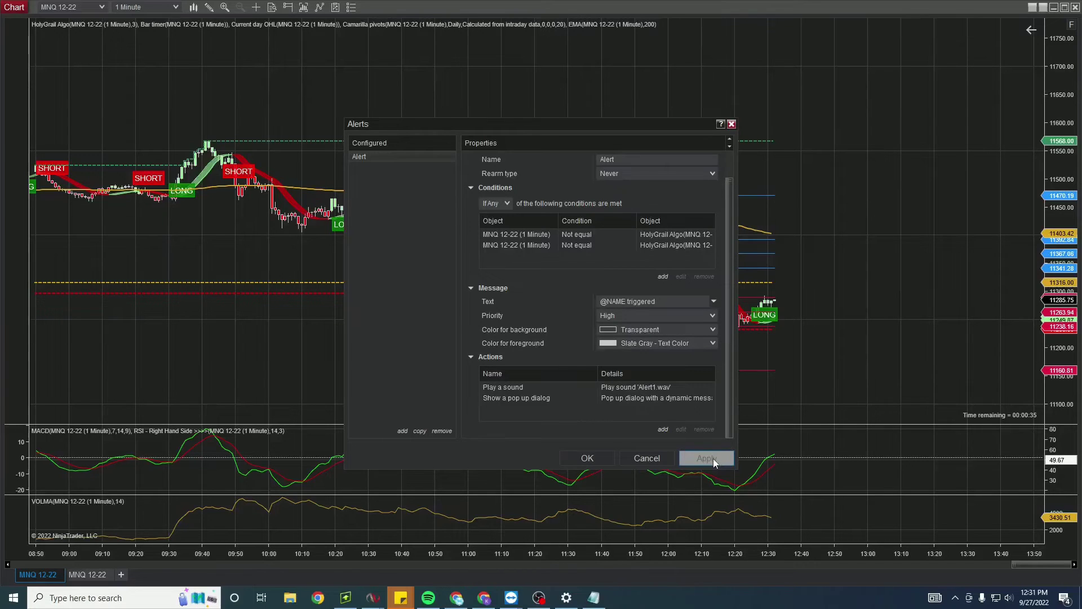
left_click(591, 457)
- Dismiss the triggered alert pop-up and reopen the chart's Alerts window
left_click(564, 319)
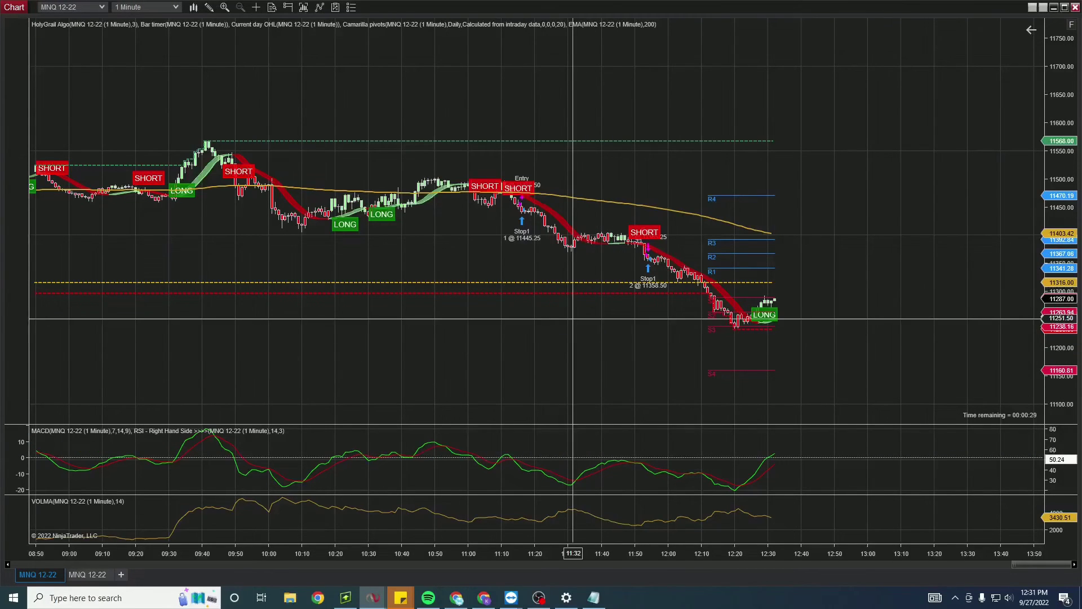
scroll(804, 245, "up", 3)
right_click(851, 241)
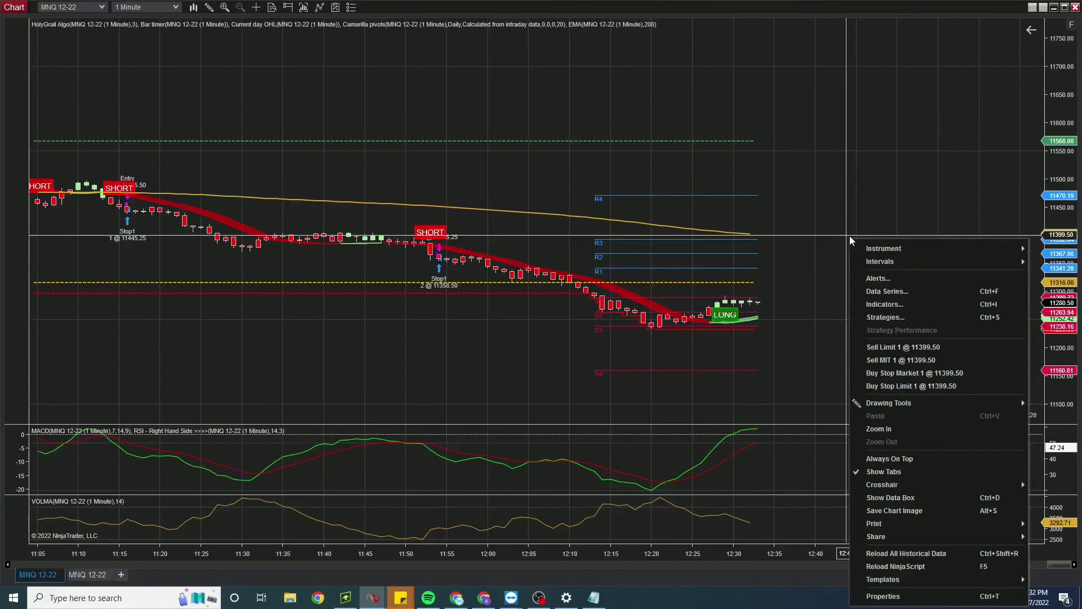
left_click(878, 278)
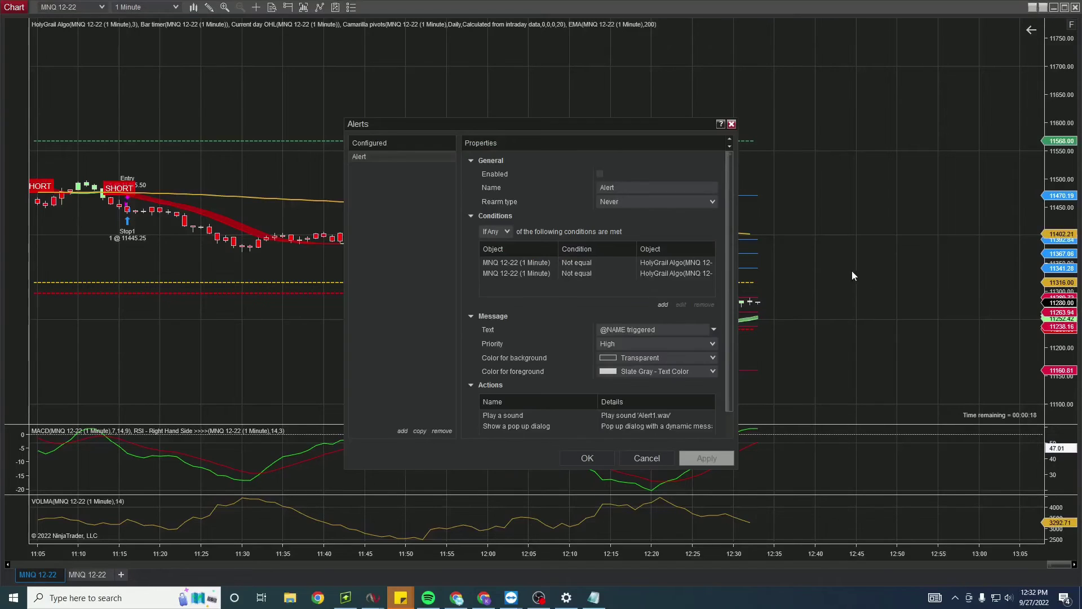
left_click_drag(642, 126, 676, 63)
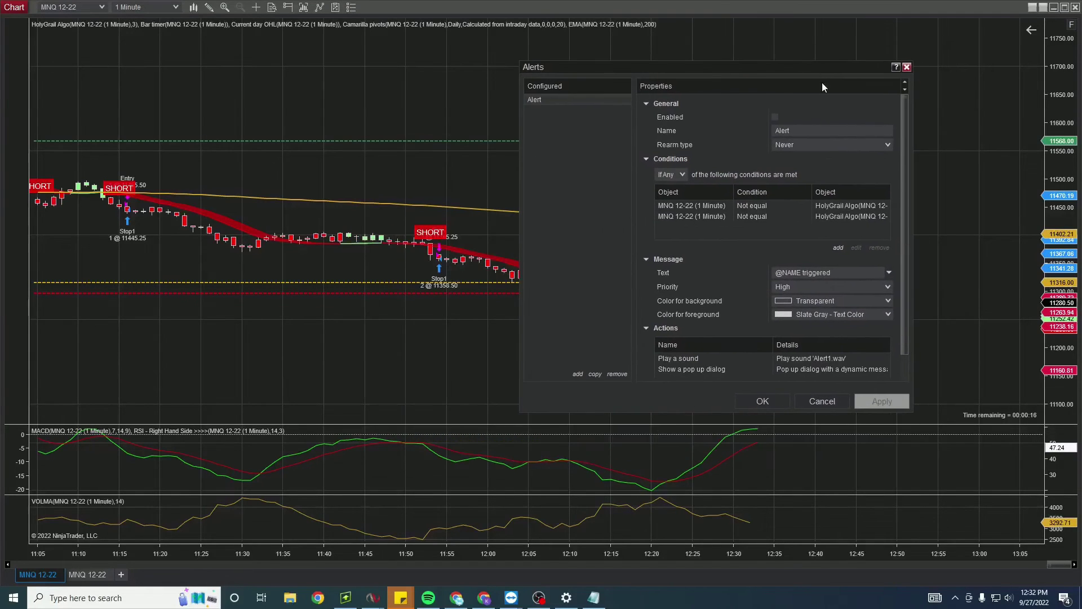
scroll(685, 208, "down", 2)
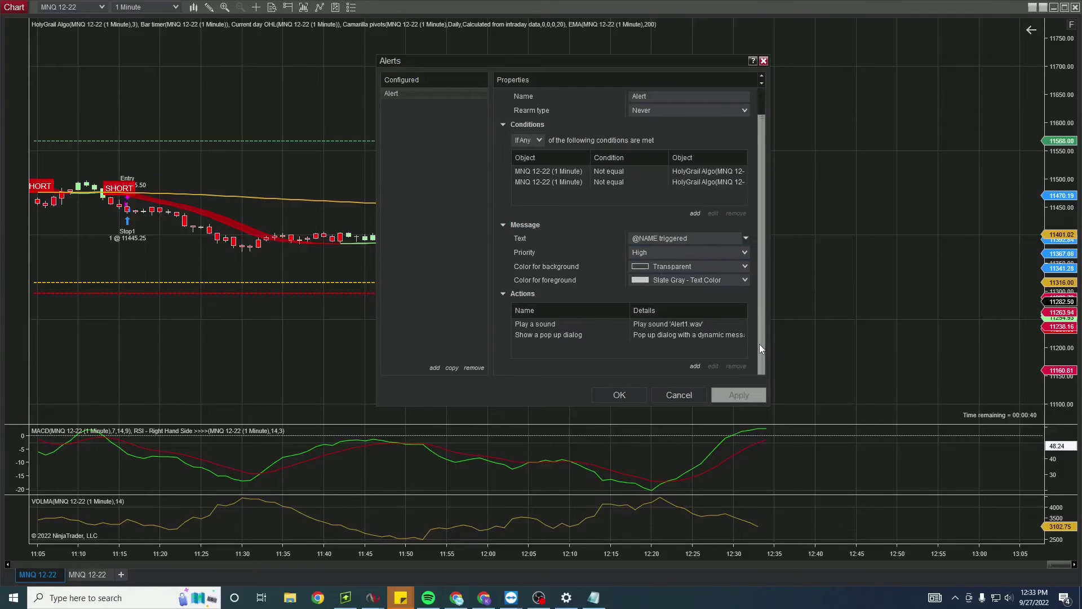
left_click(558, 170)
left_click(581, 183)
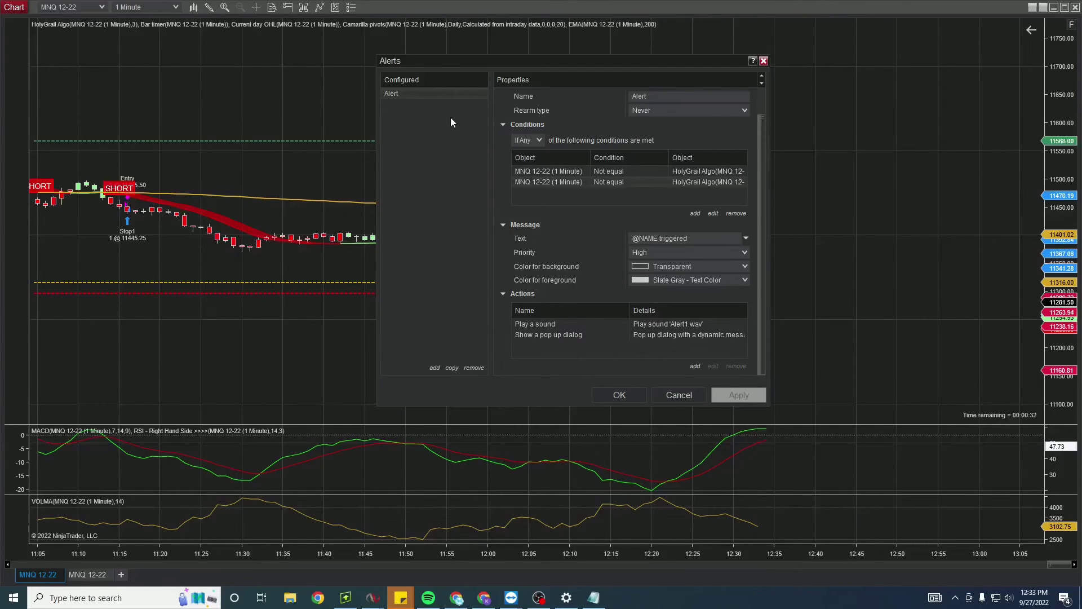
- Create Alert 2, keeping If All condition matching, and switch between the two alerts
left_click(434, 367)
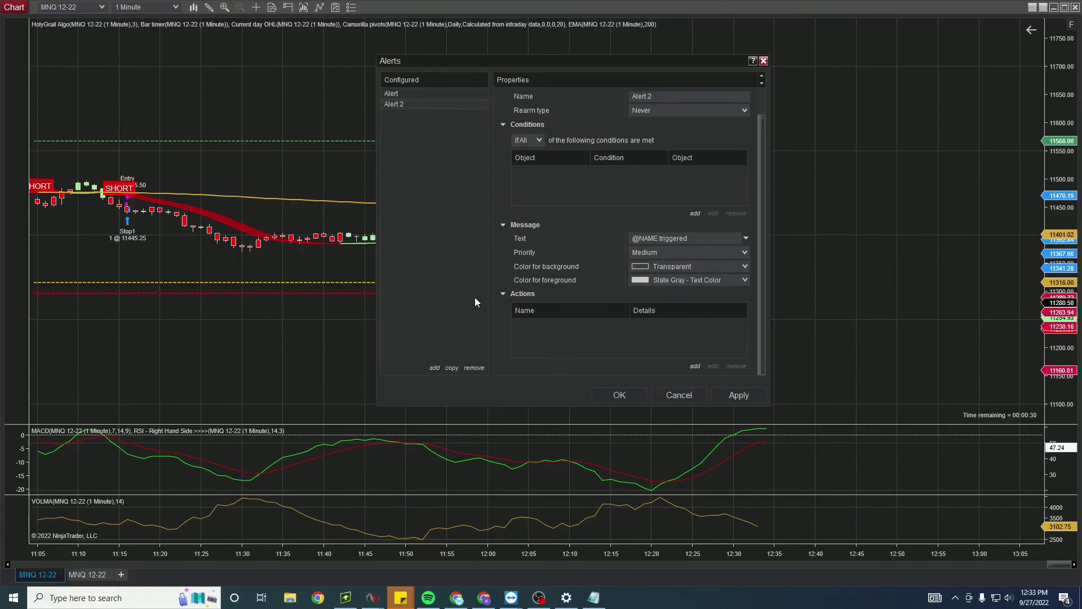
left_click(417, 94)
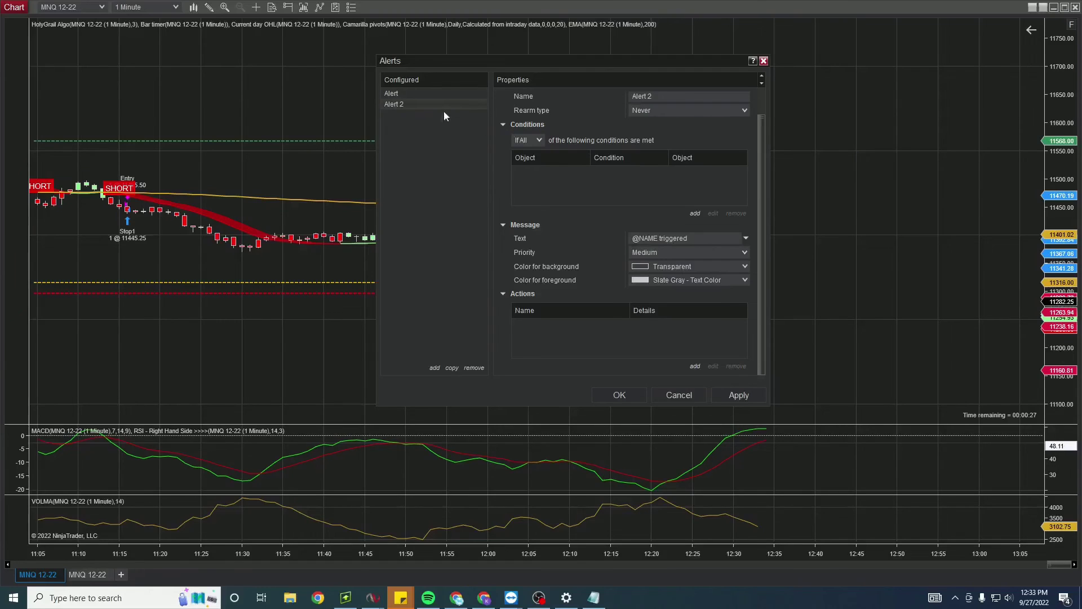
left_click(533, 140)
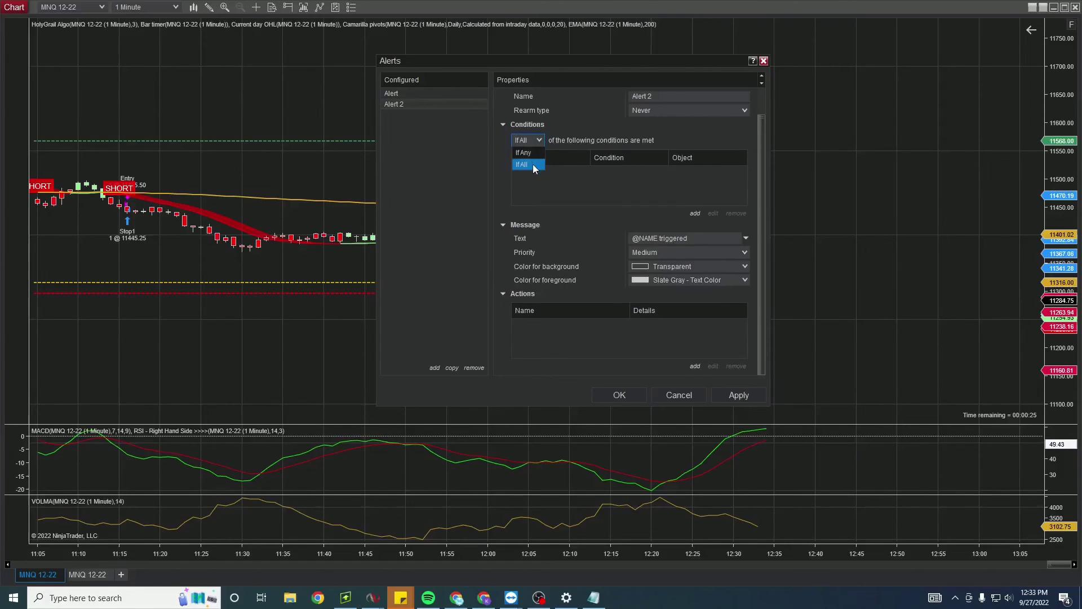
left_click(533, 164)
left_click(421, 93)
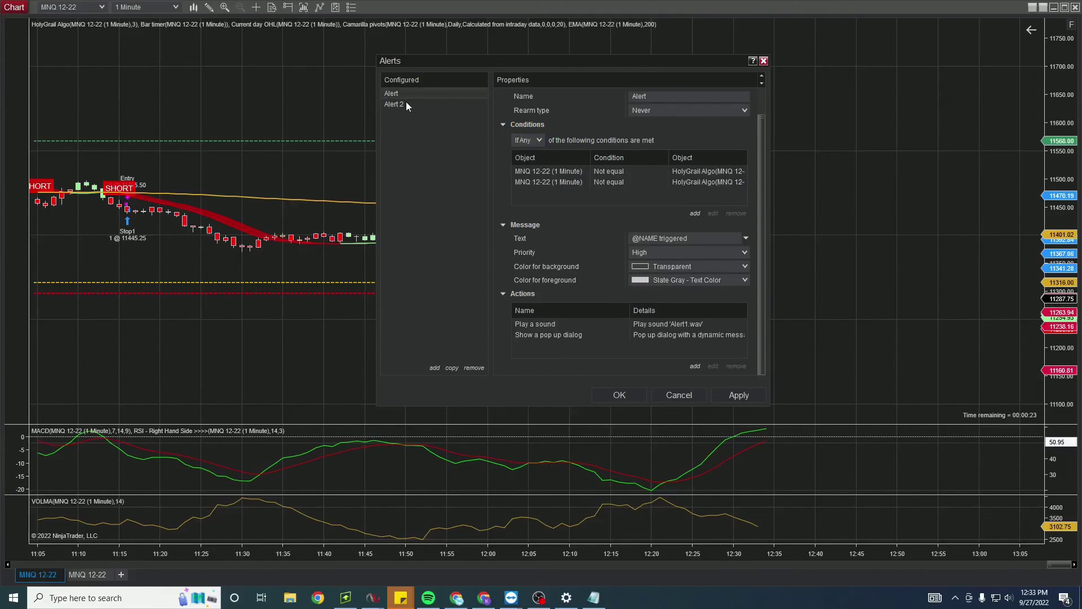
left_click(395, 104)
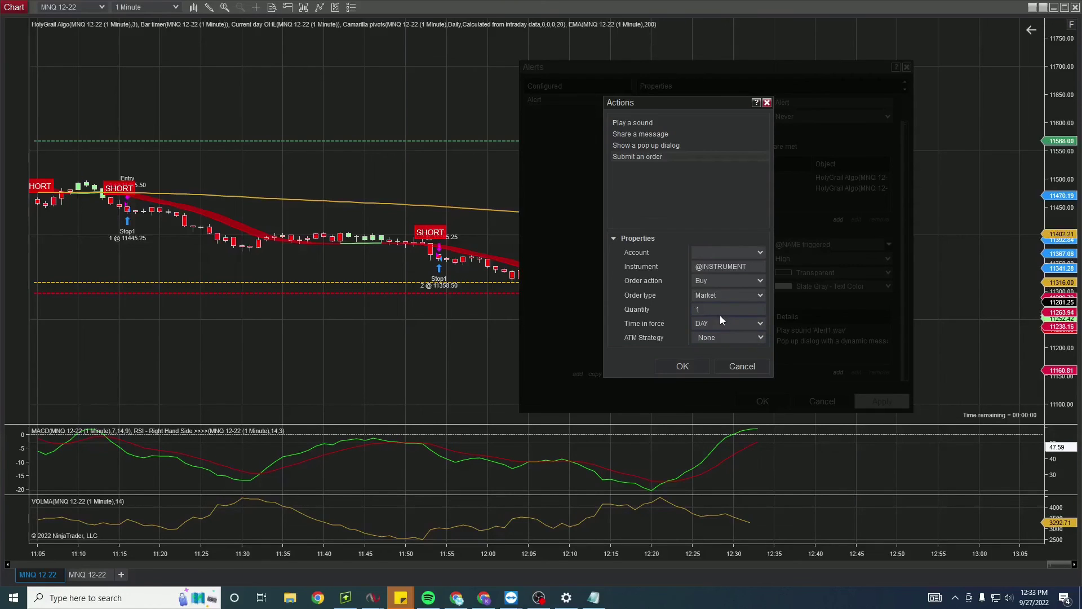
left_click(647, 123)
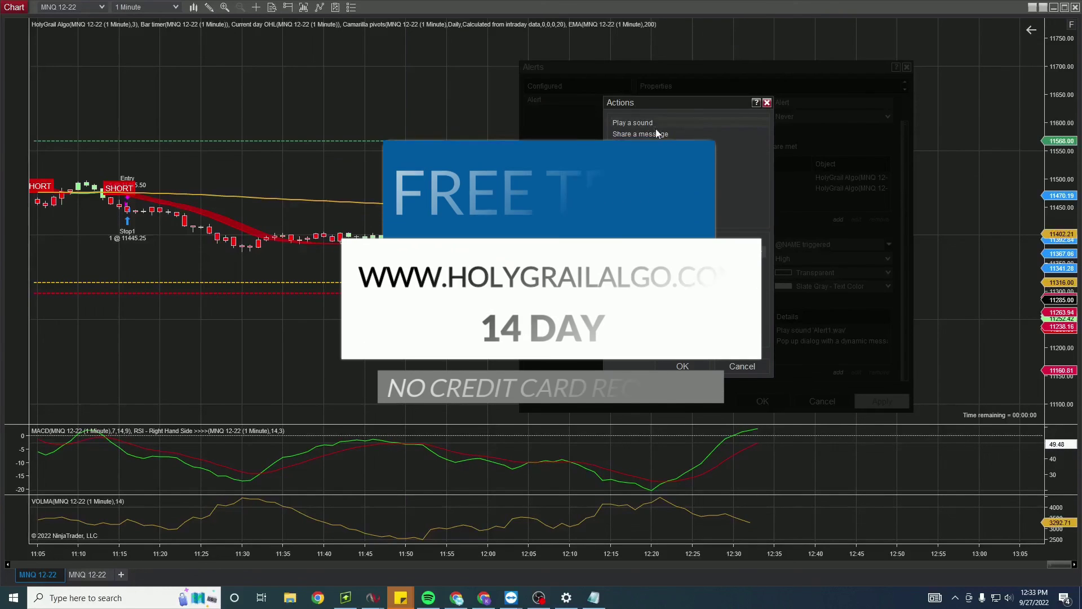